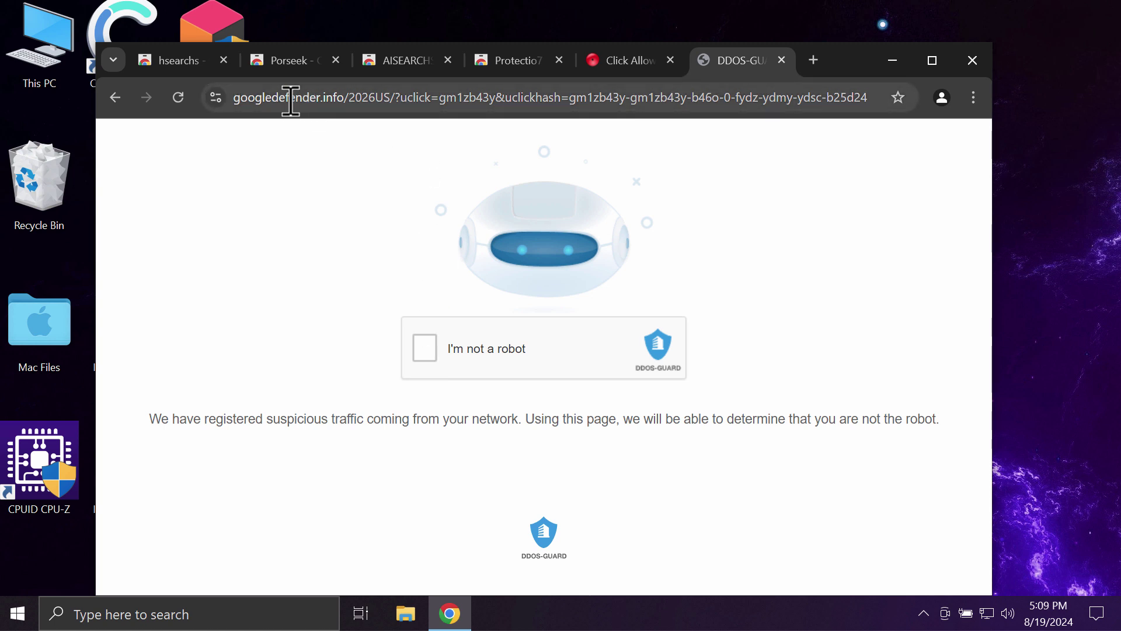
- Tick the captcha, clear Windows notifications, allow googledefender.info notifications, then dismiss Combo Cleaner's threat warning
left_click(425, 346)
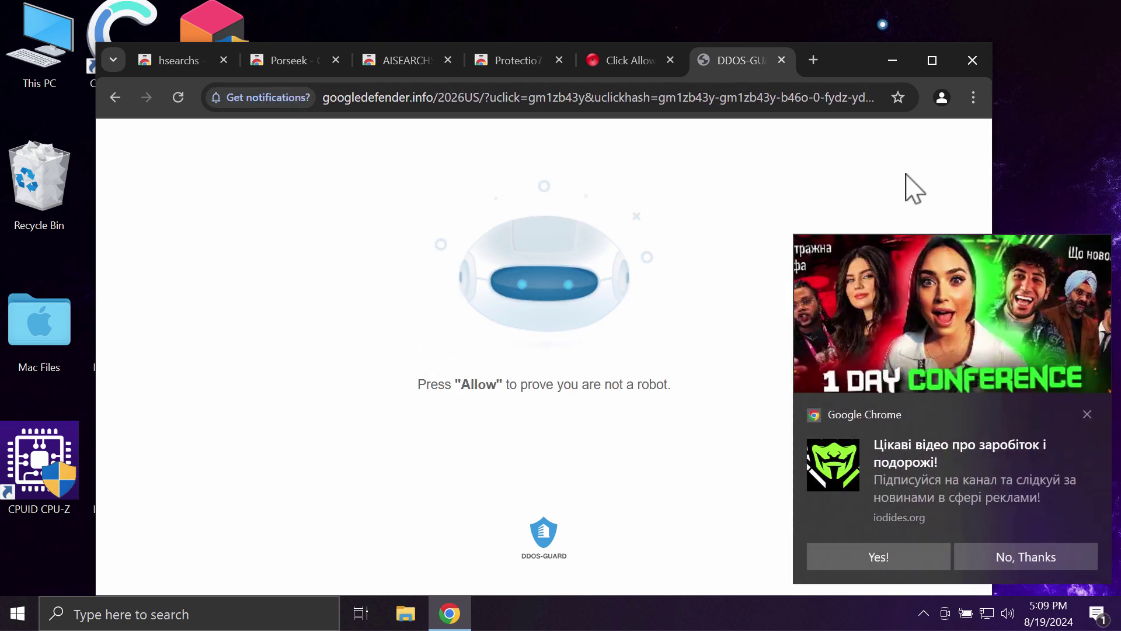
left_click(1097, 613)
left_click(1069, 516)
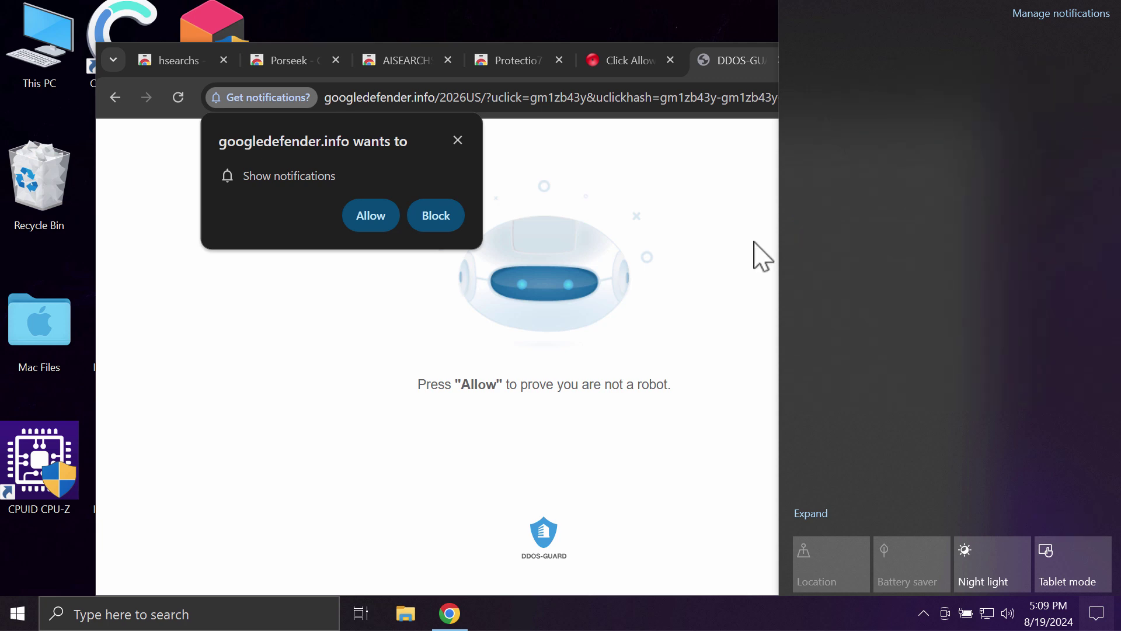
left_click(757, 256)
left_click(371, 217)
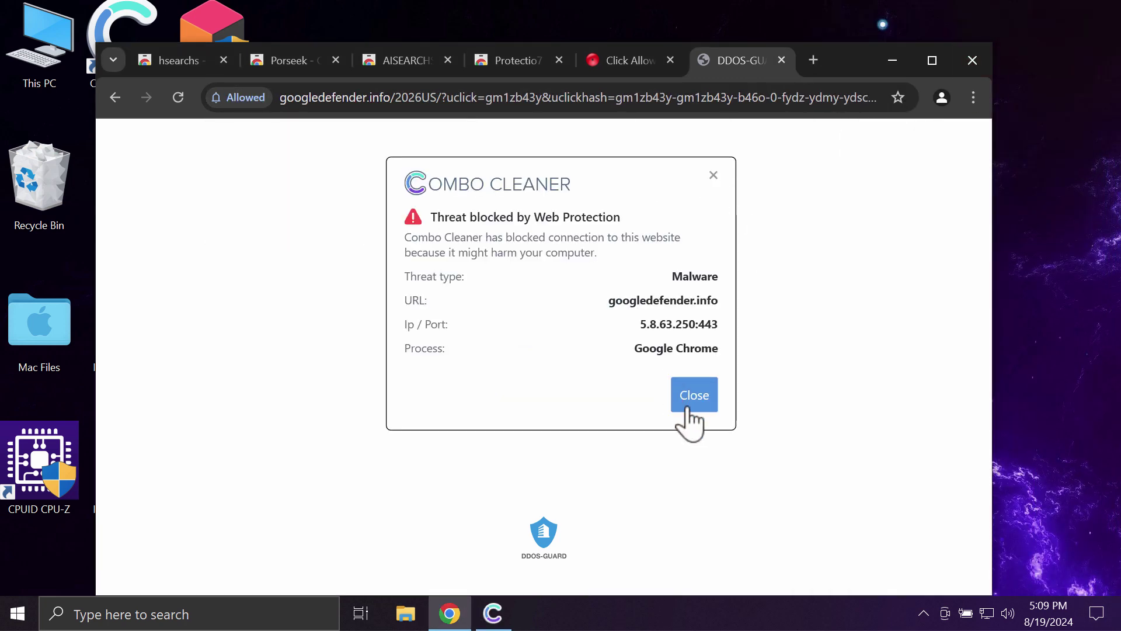
left_click(688, 407)
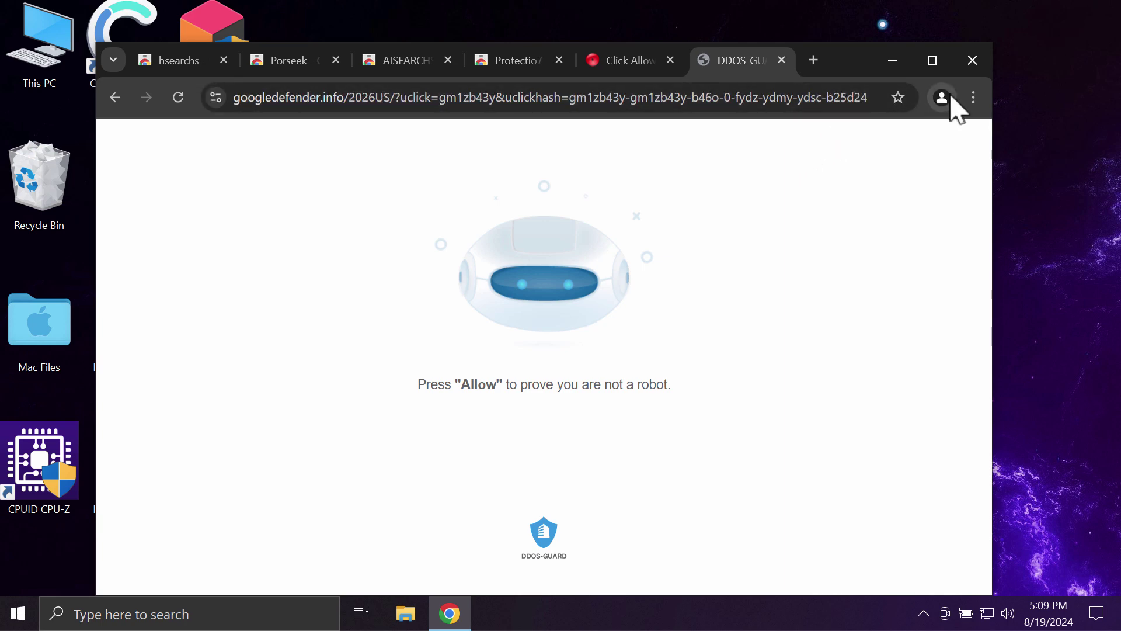
- Go to Chrome's Site settings and open the Notifications permission page
left_click(974, 98)
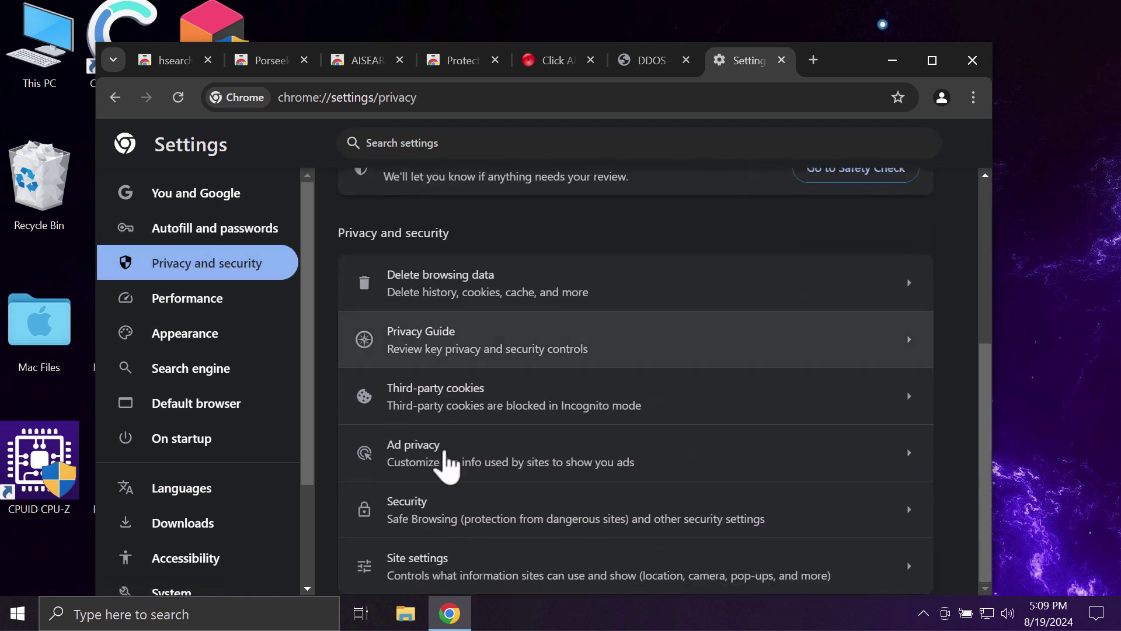
left_click(451, 569)
scroll(608, 455, "down", 5)
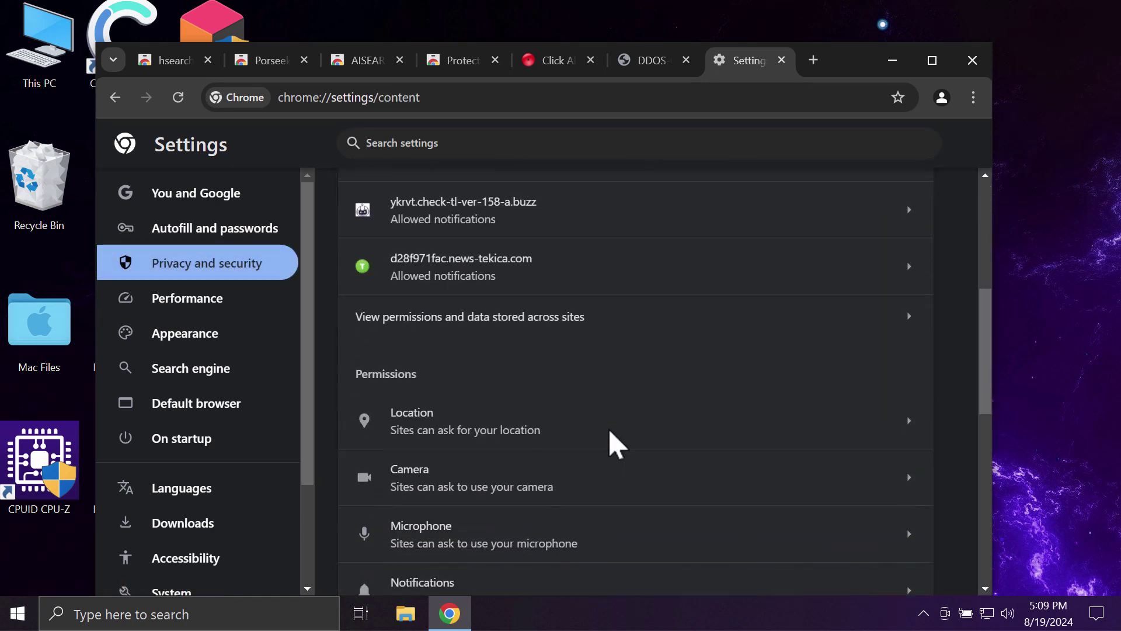
scroll(613, 444, "down", 3)
left_click(475, 403)
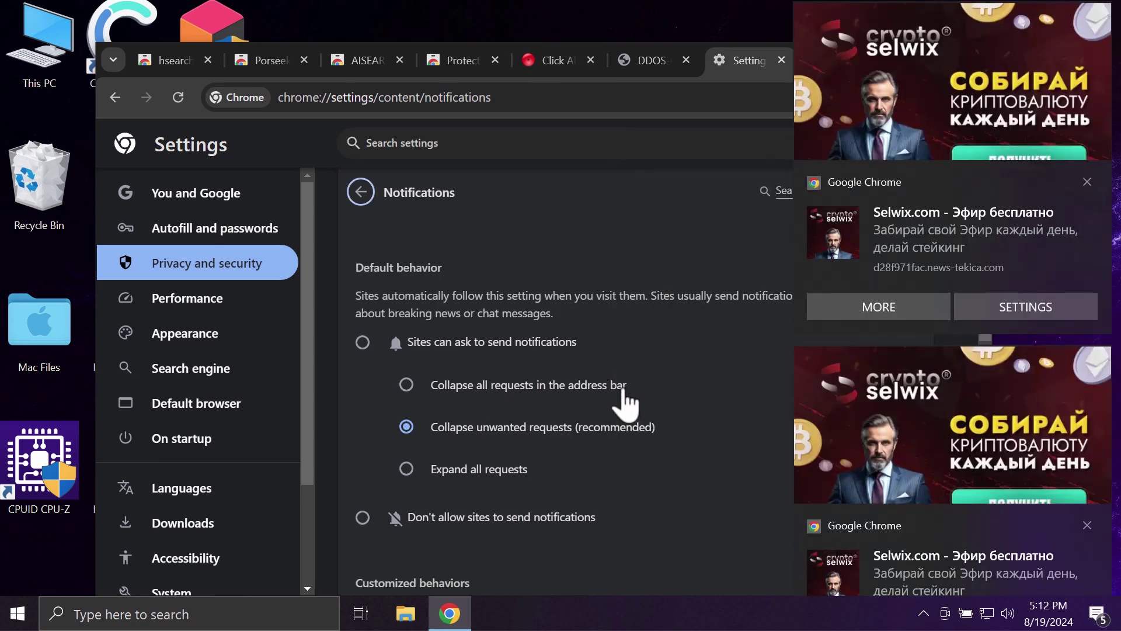
scroll(621, 400, "down", 4)
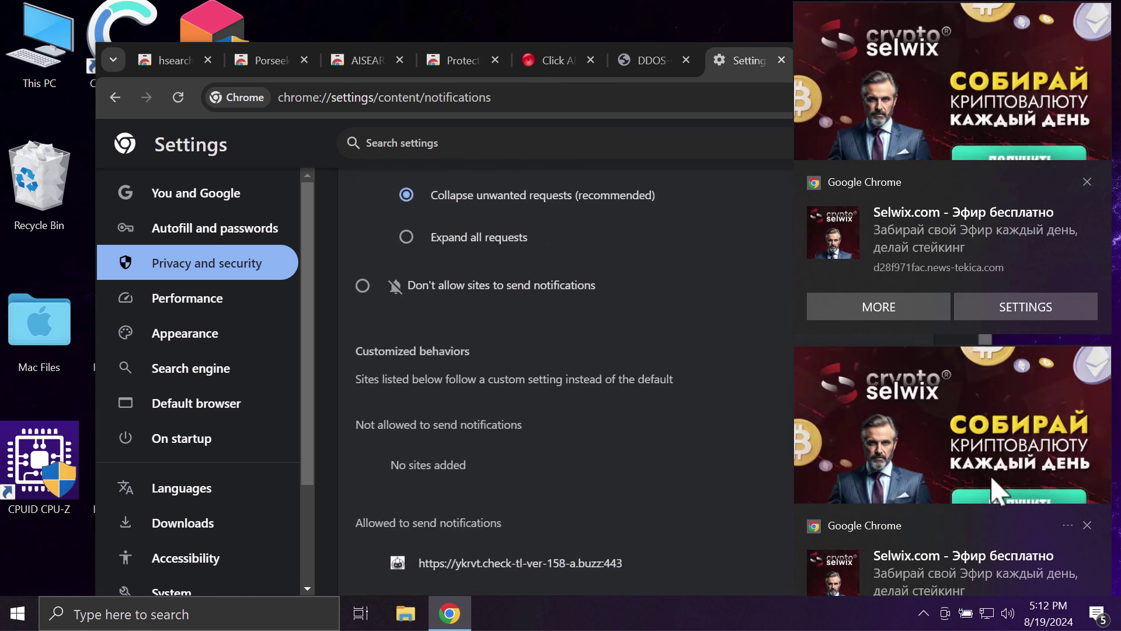
- Clear all pending Windows notifications from the notification panel
left_click(1097, 614)
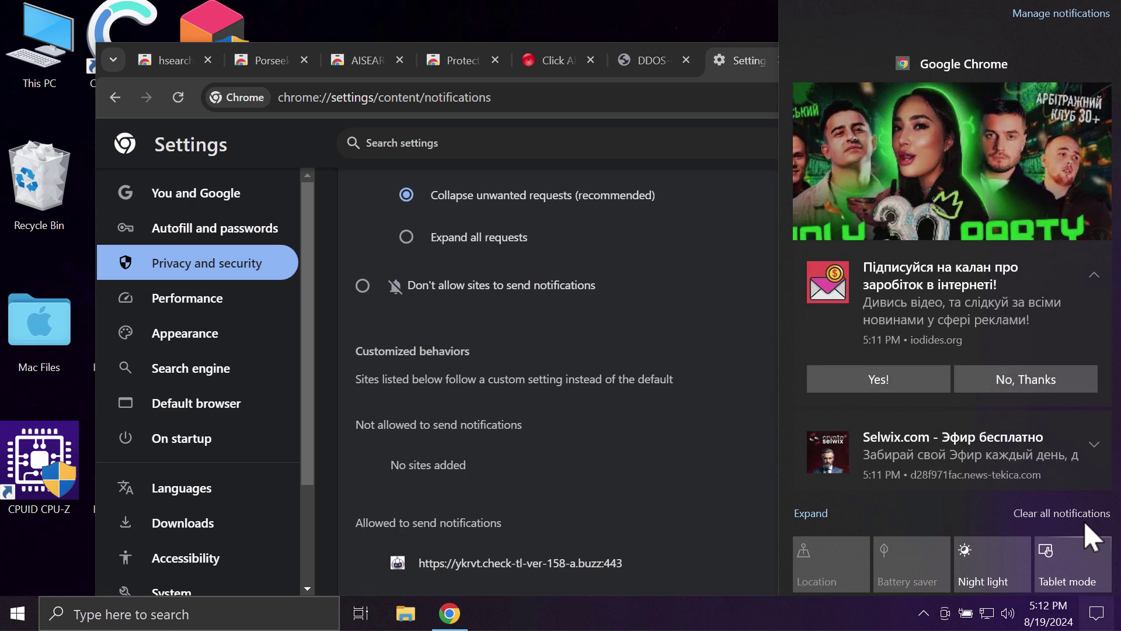
left_click(1062, 513)
left_click(626, 440)
- Remove ykrvt.check-tl-ver-158-a.buzz and ldkiadcenter.com from the allowed notification sites
scroll(628, 455, "down", 3)
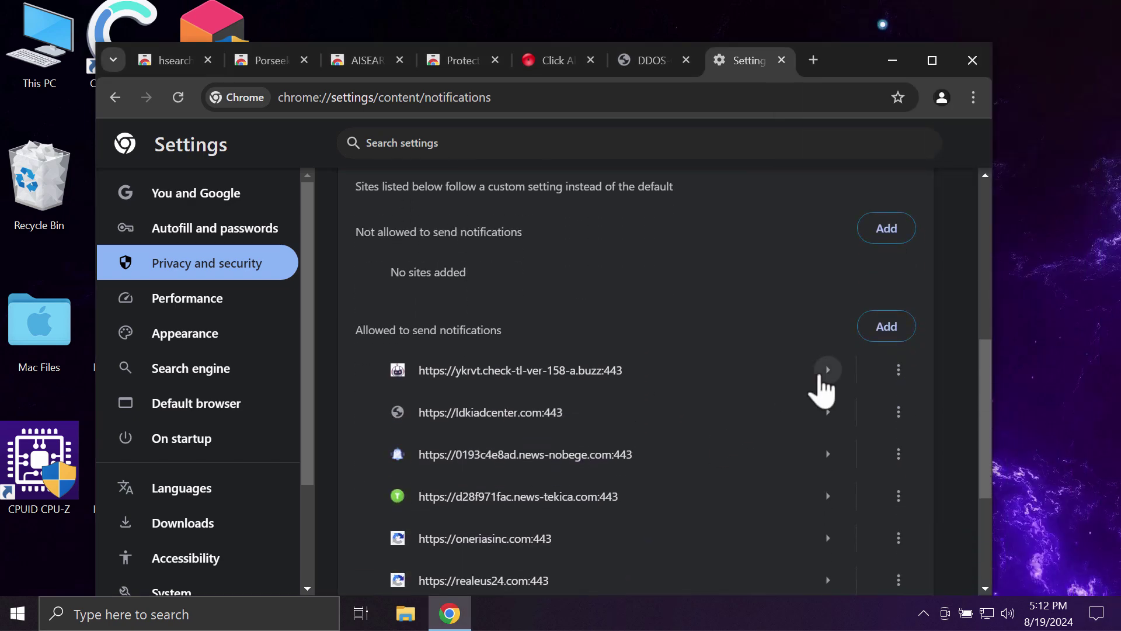
left_click(898, 369)
left_click(844, 446)
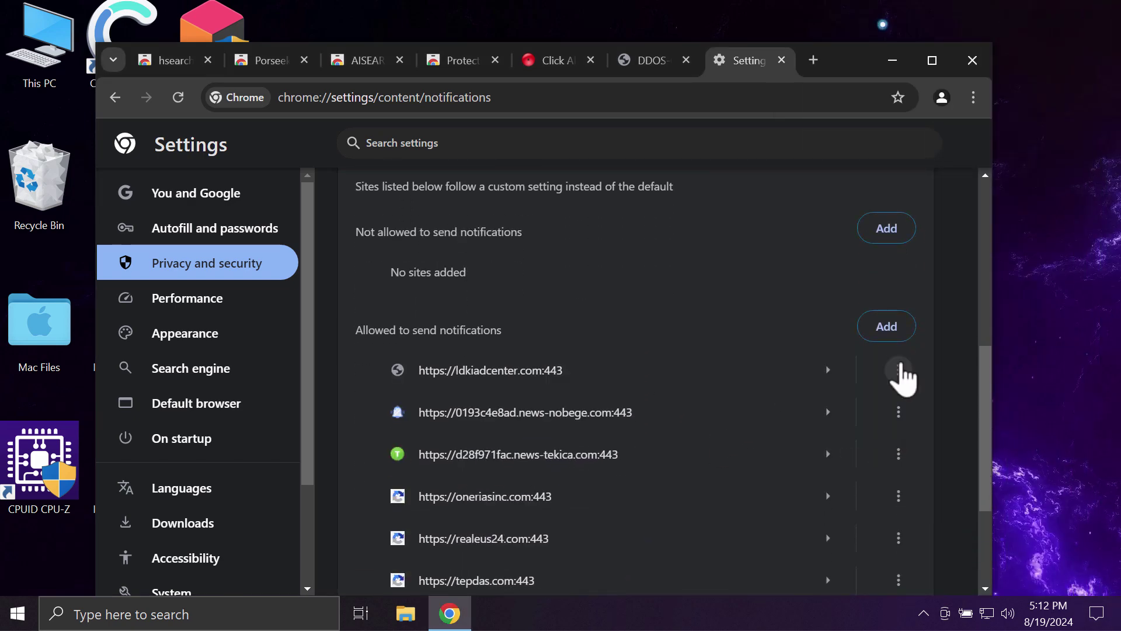
left_click(899, 370)
left_click(868, 445)
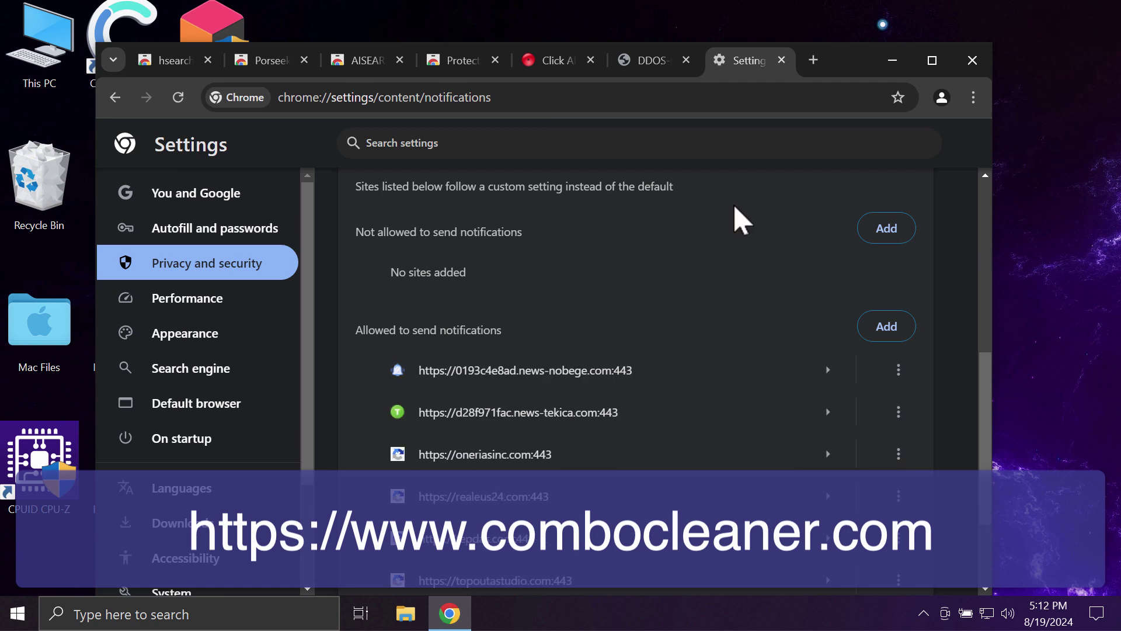
- Load combocleaner.com in the current tab
left_click(653, 98)
type("combocleaner.com")
key("Return")
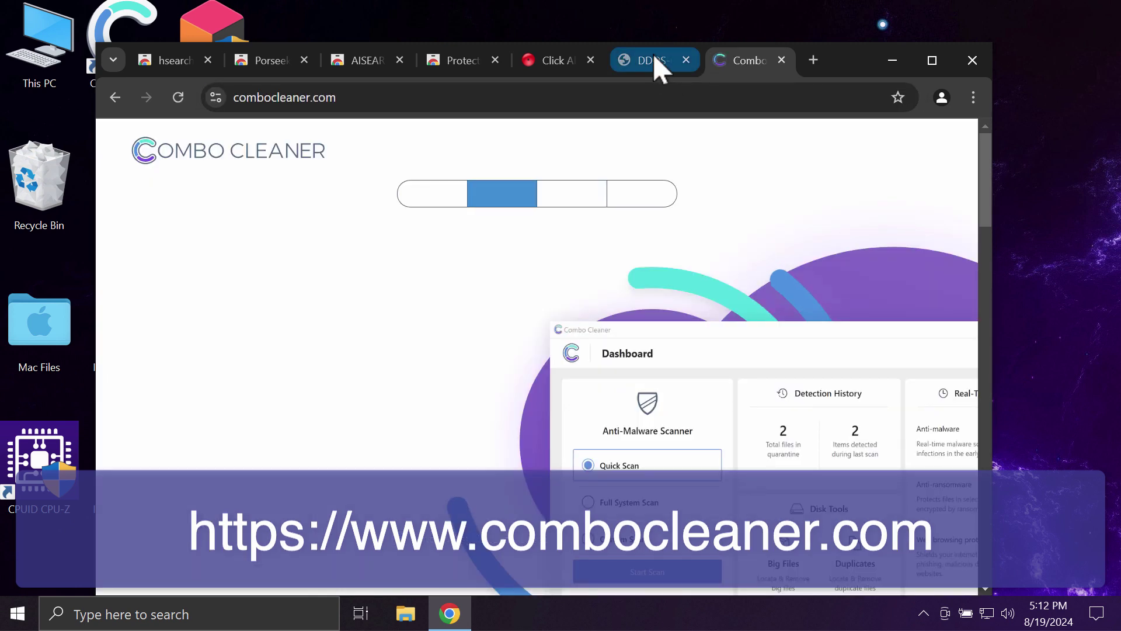
- Close the googledefender DDOS-GUARD tab and scroll down the Combo Cleaner homepage
left_click(653, 61)
left_click(763, 60)
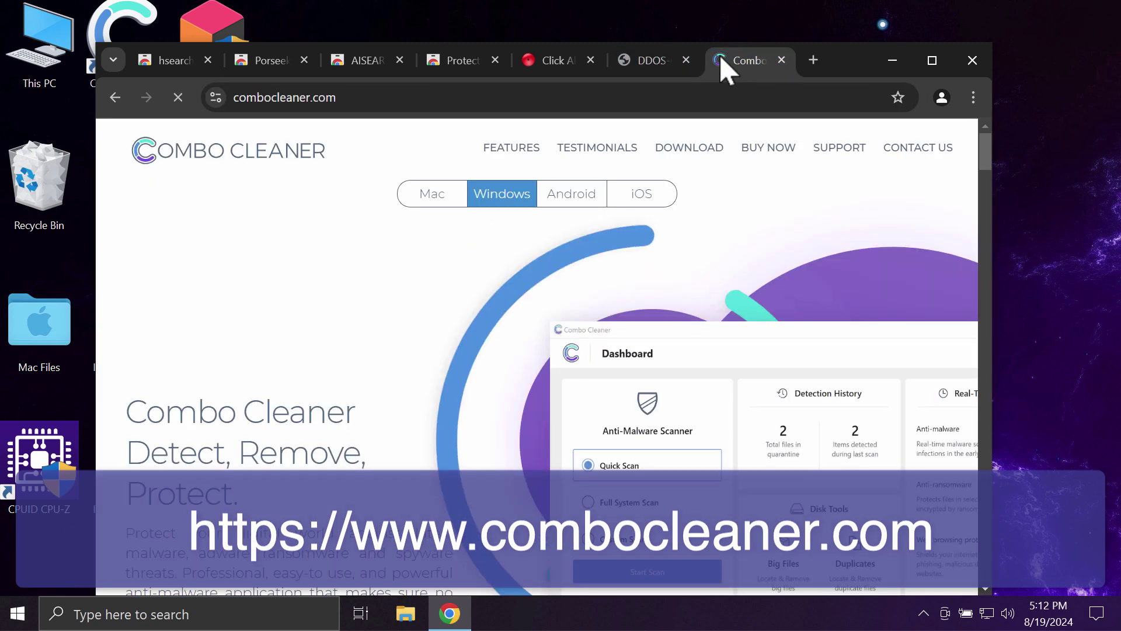
left_click(686, 60)
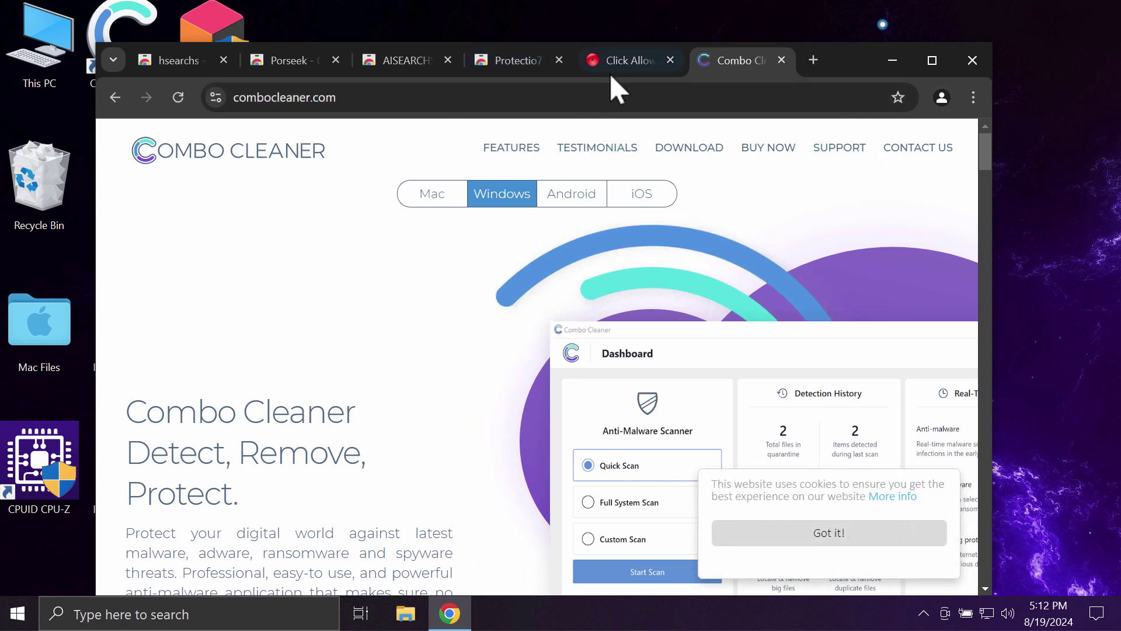
scroll(593, 493, "down", 2)
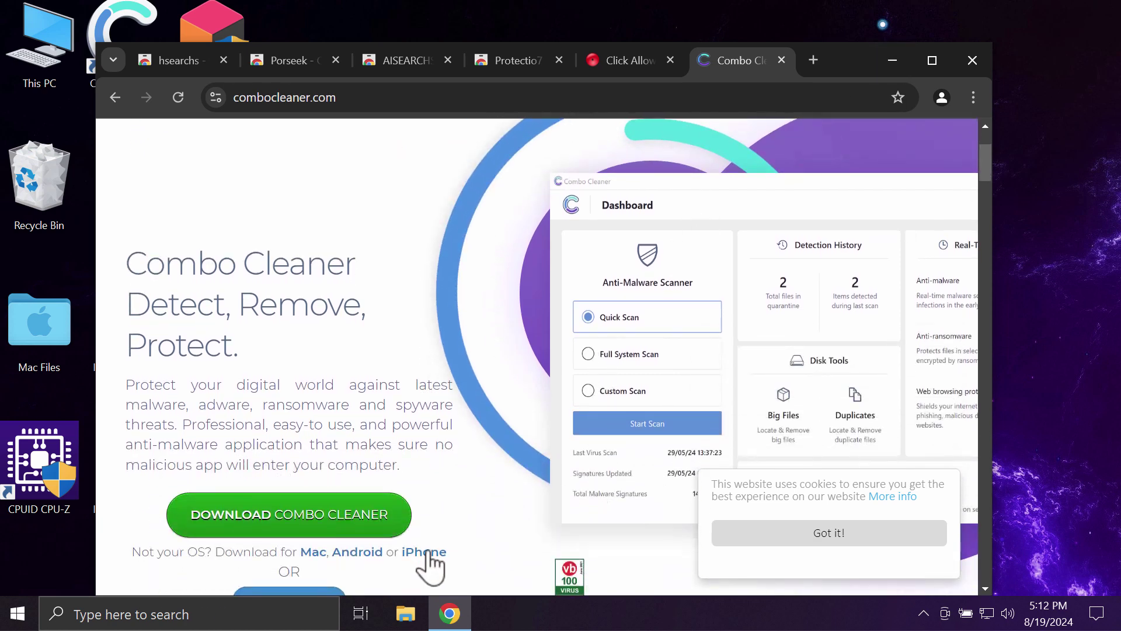
- Minimize Chrome and launch Combo Cleaner from its desktop icon
left_click(893, 58)
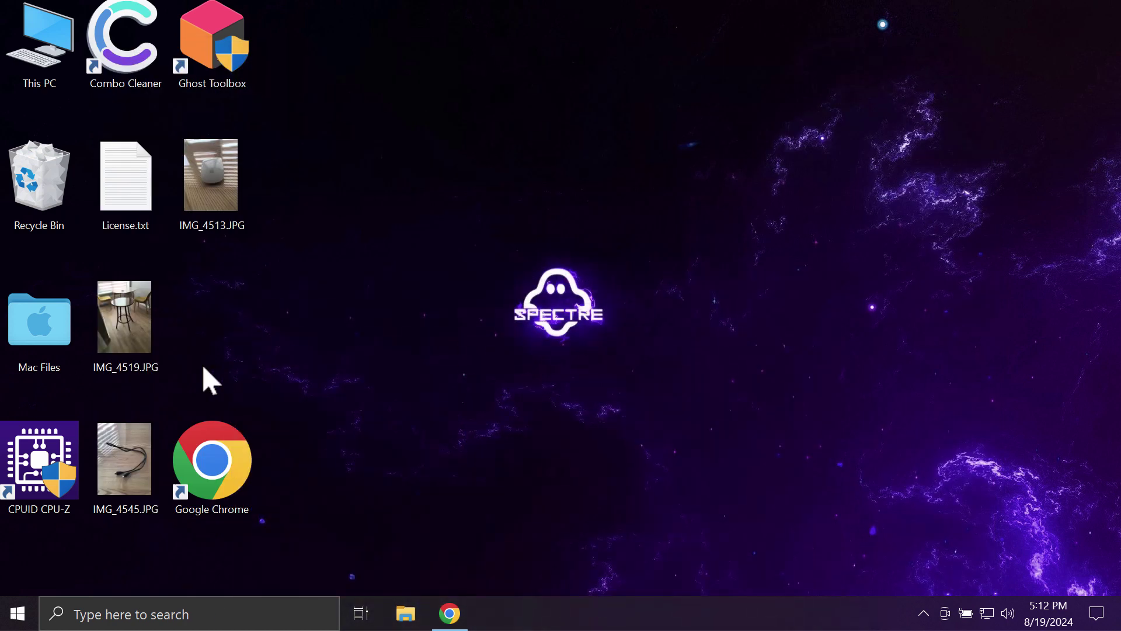
double_click(124, 40)
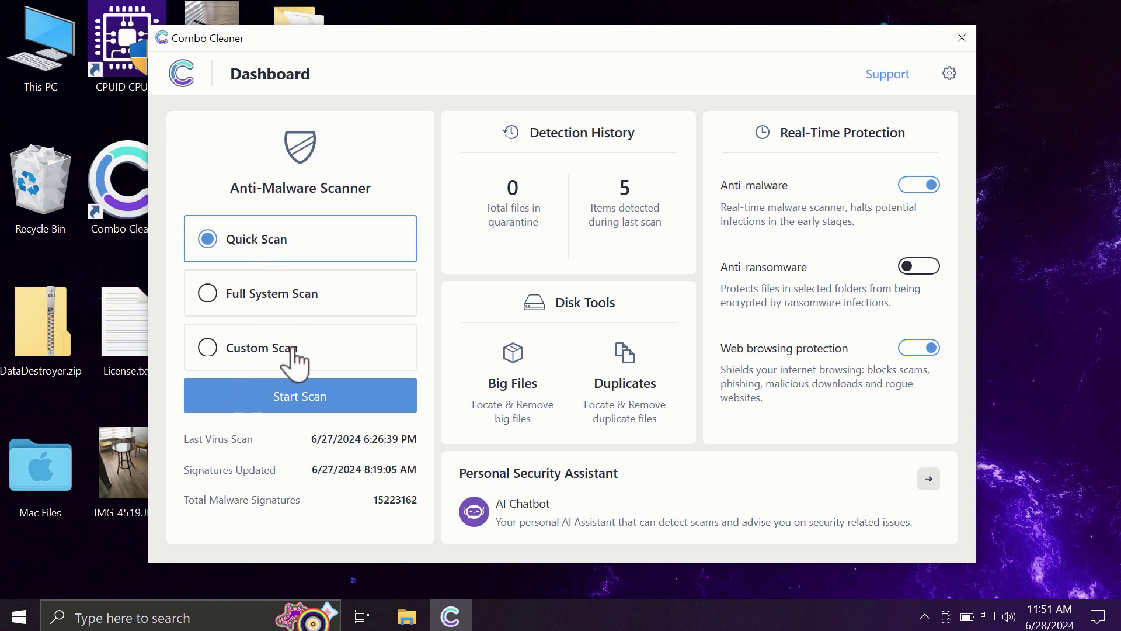
- Run a Quick Scan in Combo Cleaner's Anti-Malware section
left_click(286, 403)
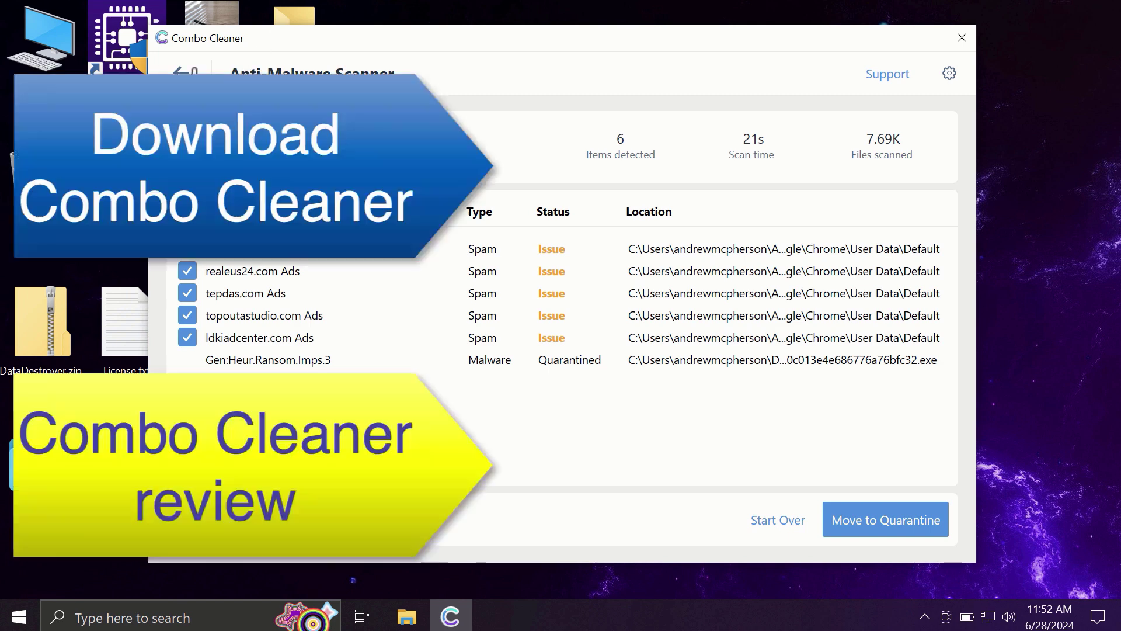
left_click(181, 73)
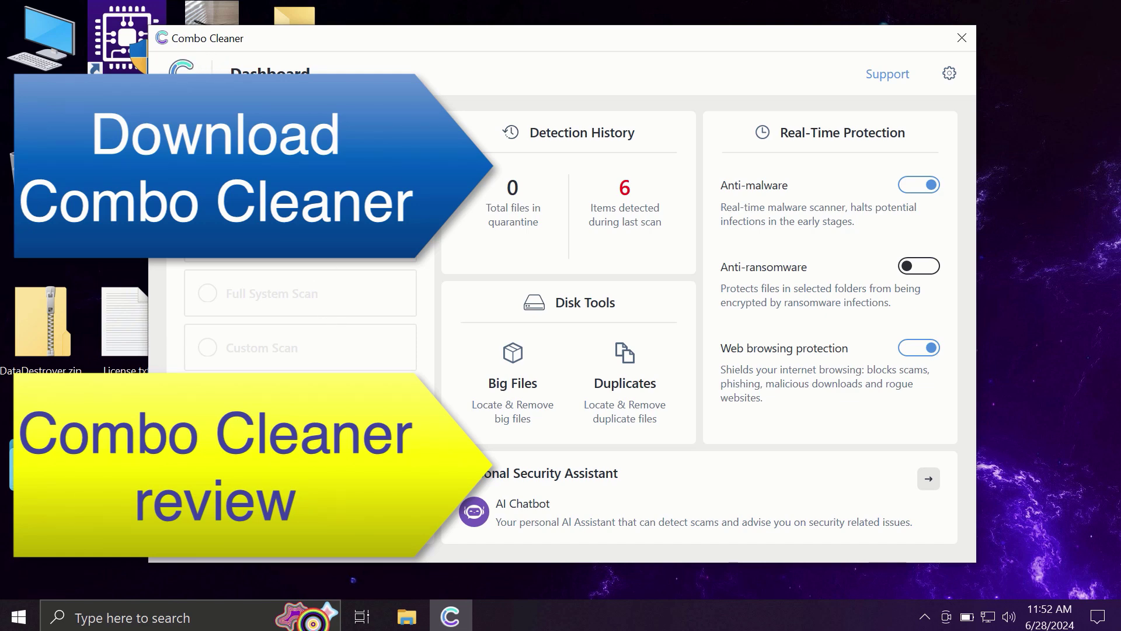